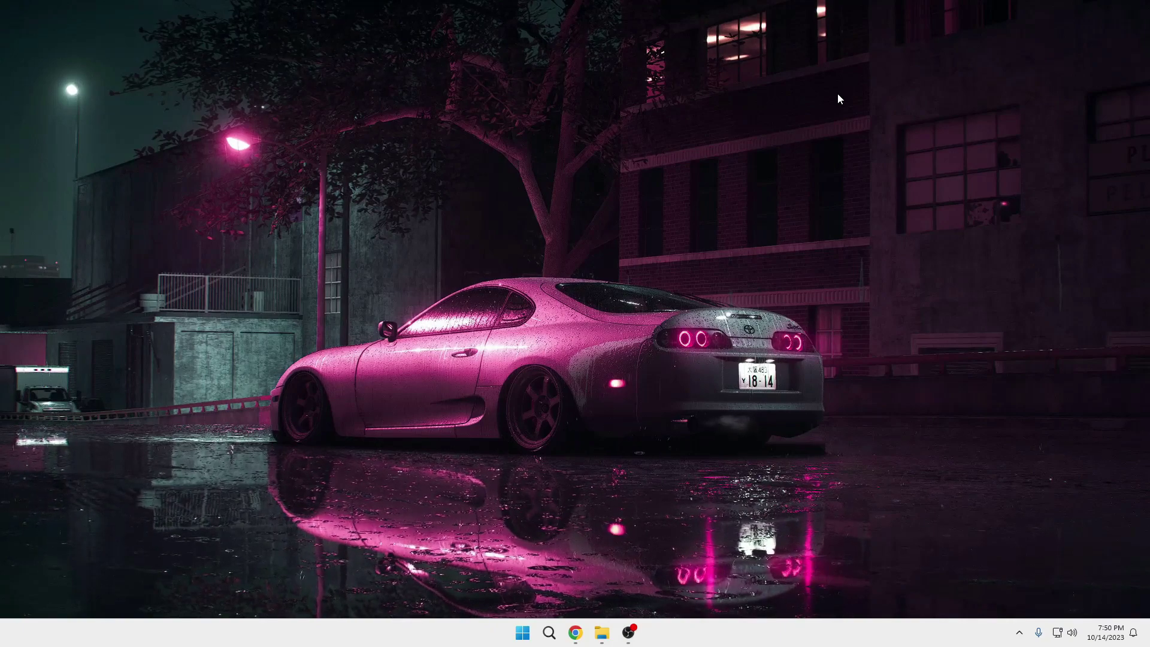
- Open the Microsoft Store using a Windows search for "store"
{"action": "left_click", "coordinate": [549, 634]}
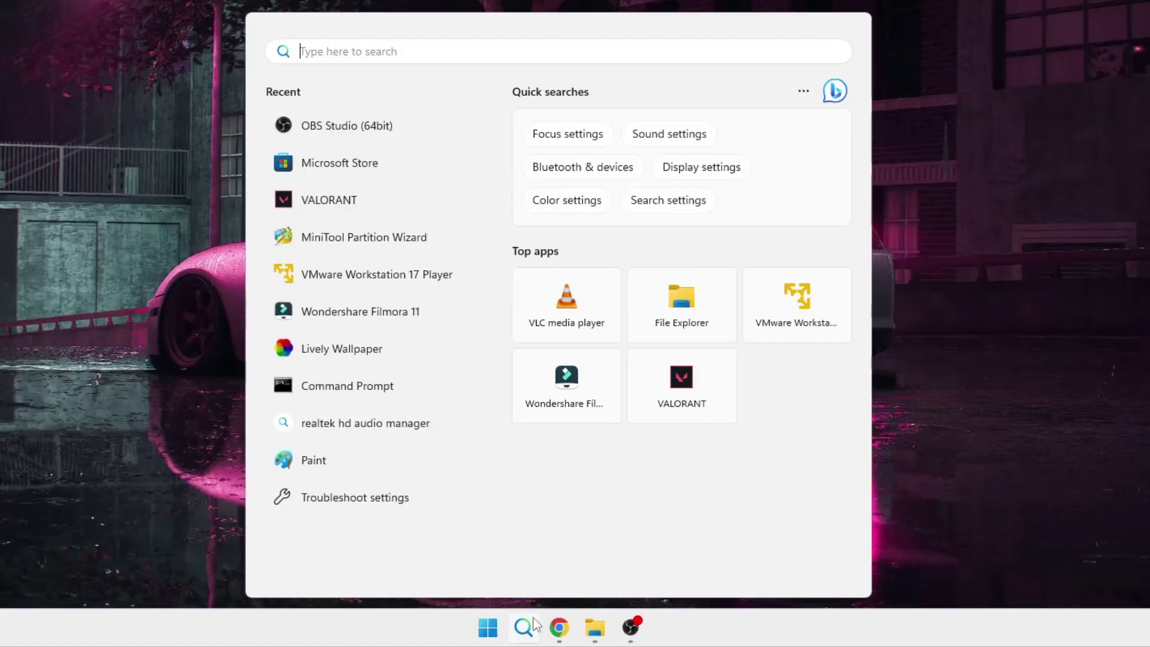
{"action": "type", "text": "store"}
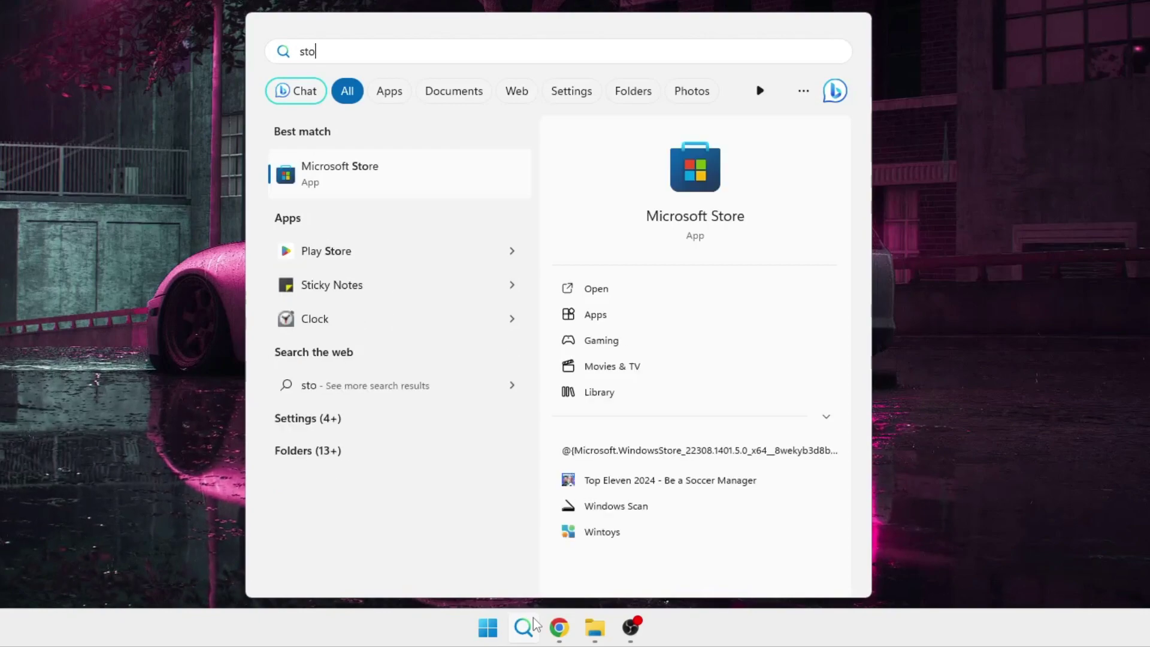
{"action": "left_click", "coordinate": [358, 175]}
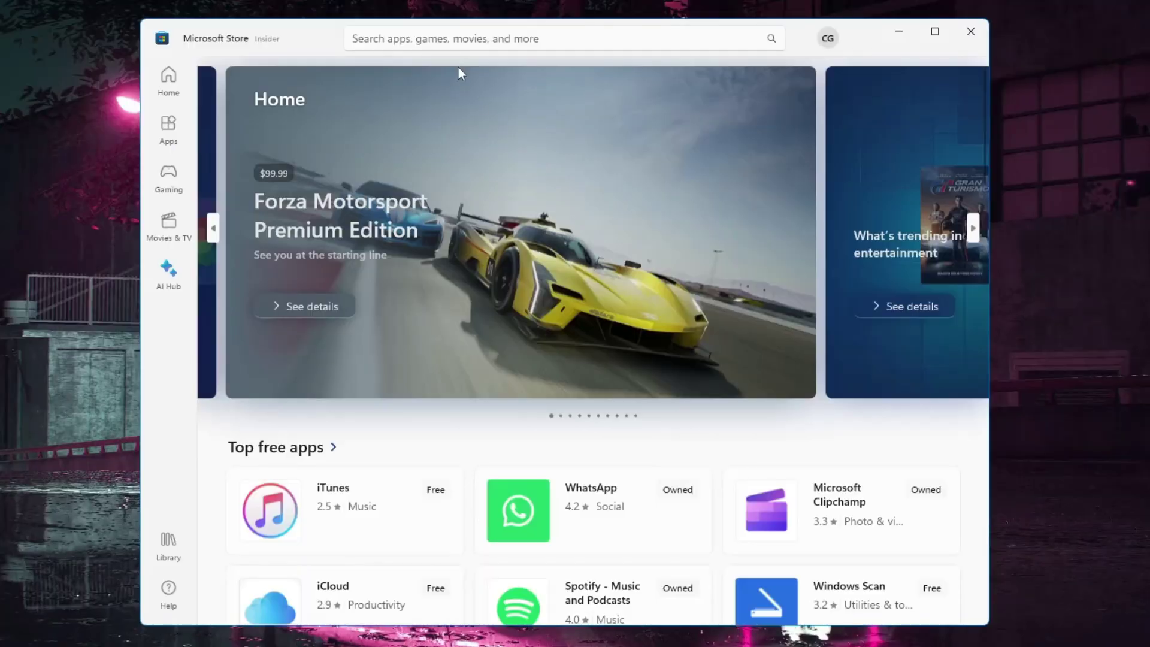
- Search the Microsoft Store for "fx sounds"
{"action": "left_click_drag", "start_coordinate": [325, 36], "coordinate": [393, 70]}
{"action": "left_click", "coordinate": [488, 75]}
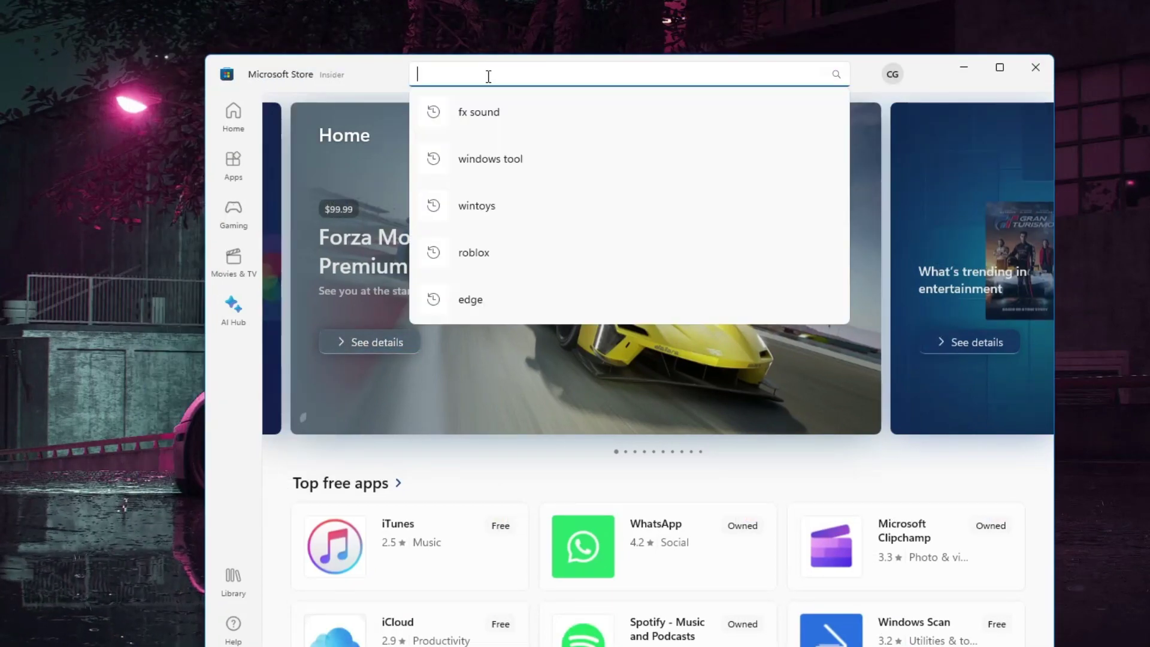
{"action": "type", "text": "fx sounds"}
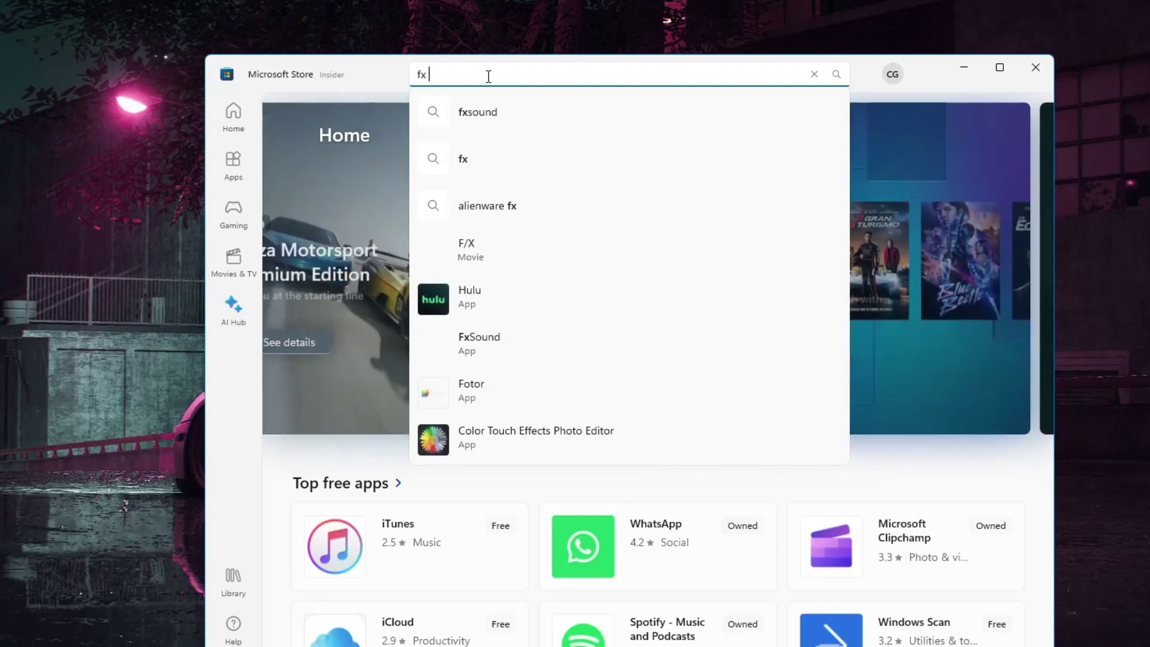
{"action": "key", "text": "Return"}
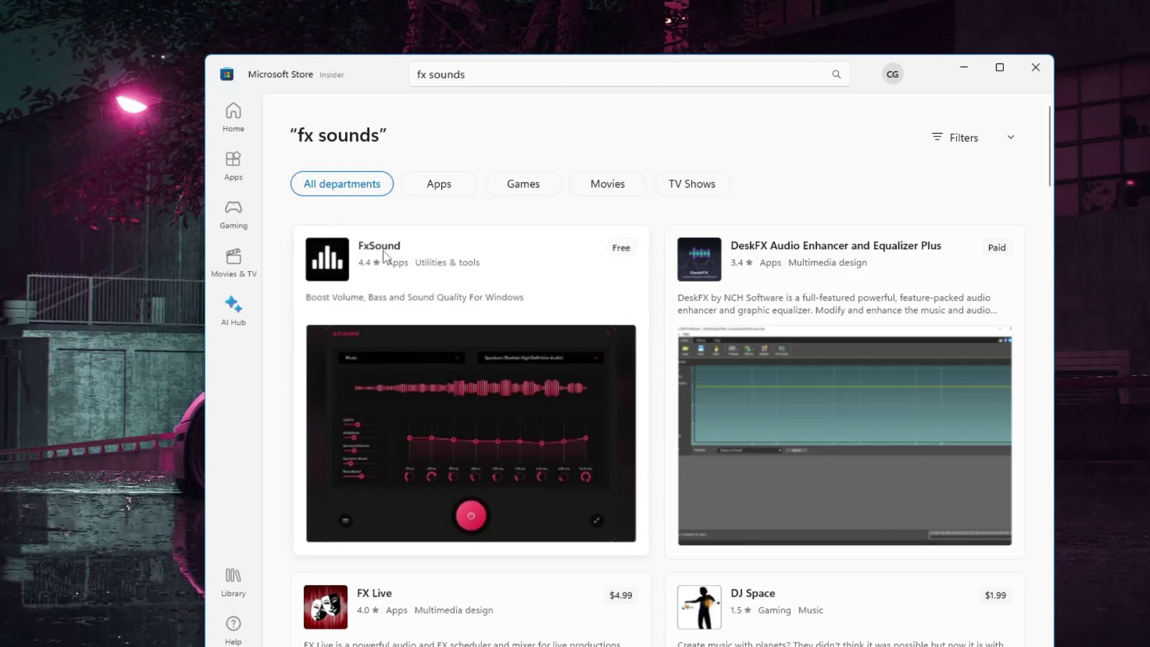
- Install the free FxSound app and close the Microsoft Store once the FxSound window has opened
{"action": "mouse_move", "coordinate": [426, 289]}
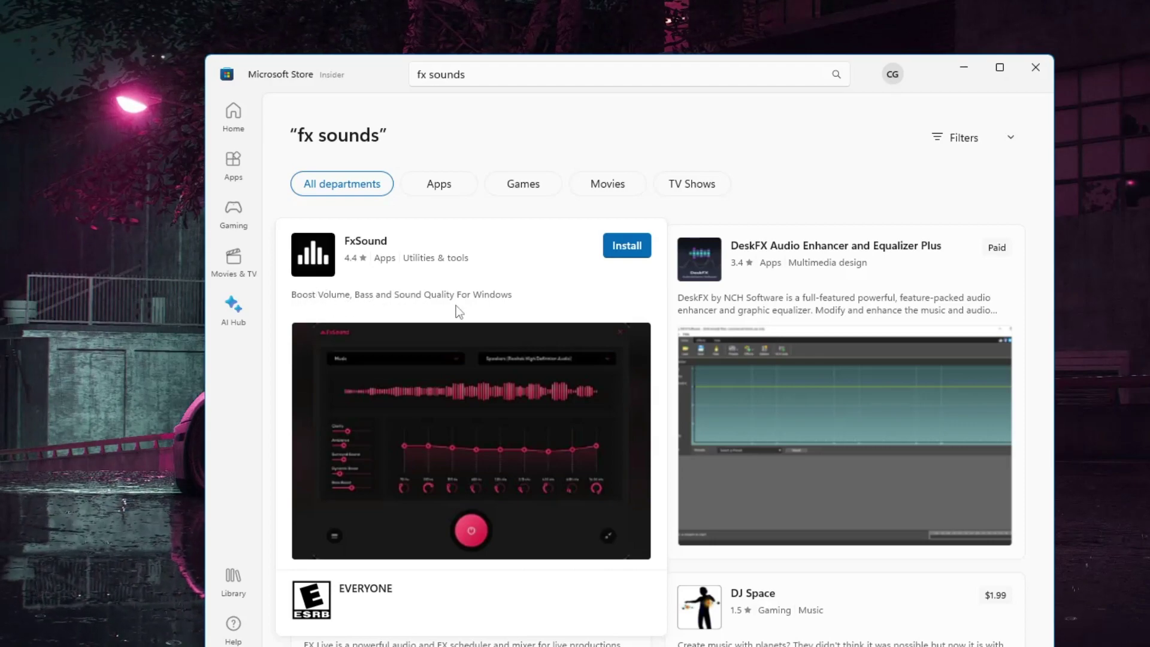
{"action": "left_click", "coordinate": [629, 248]}
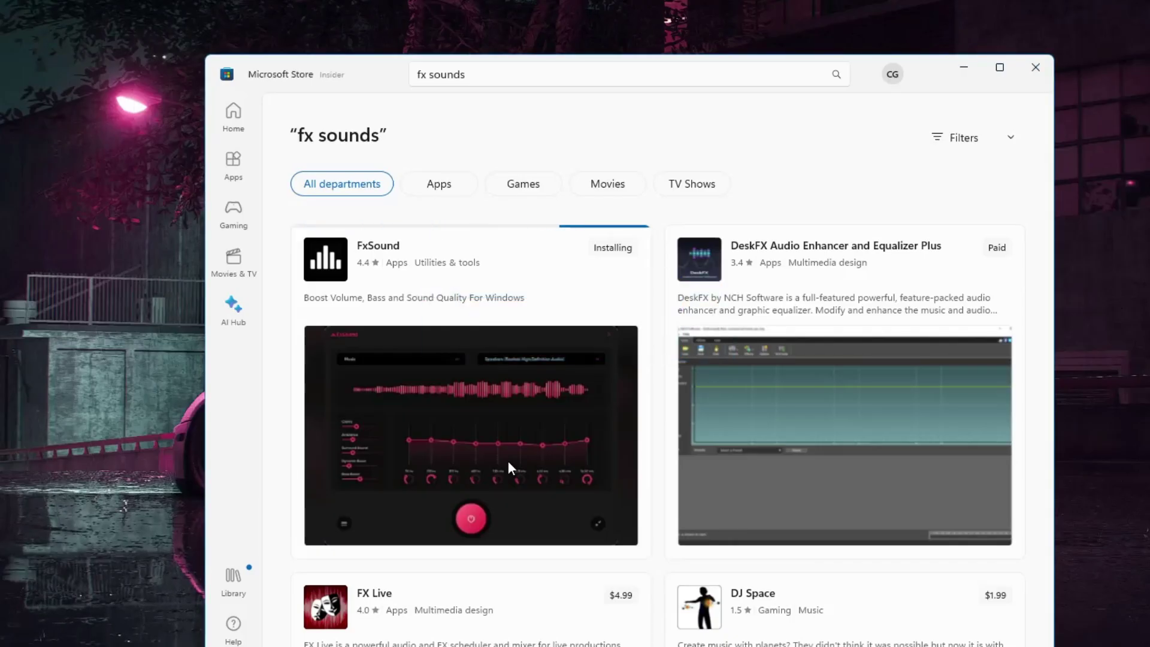
{"action": "mouse_move", "coordinate": [508, 461]}
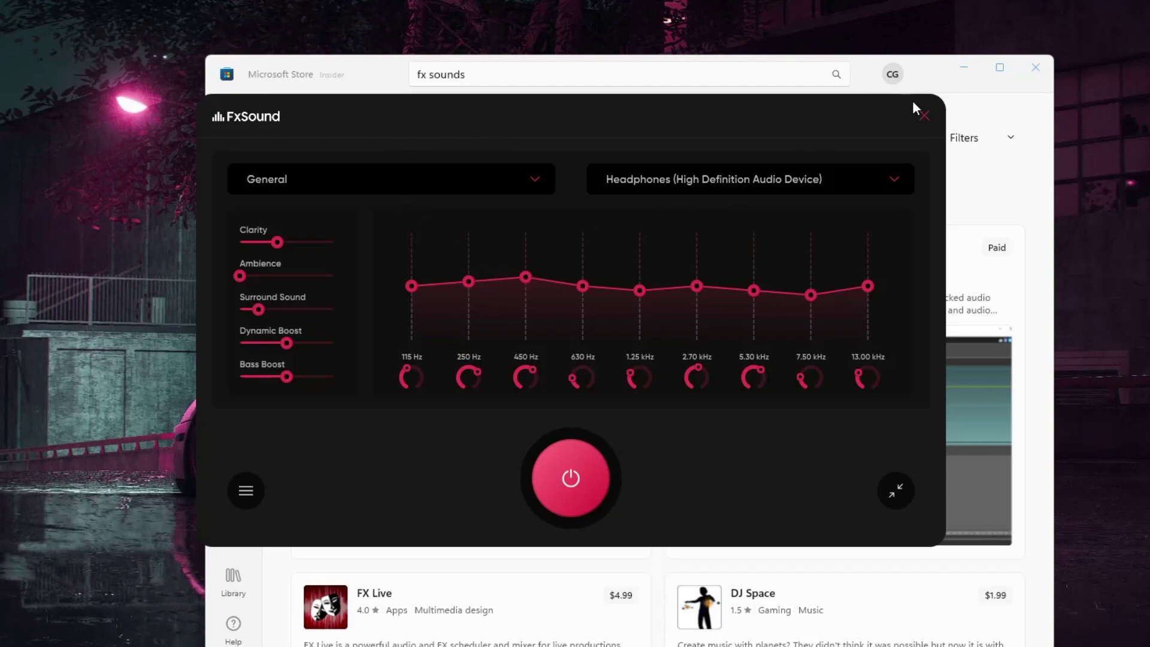
{"action": "left_click", "coordinate": [1034, 72]}
{"action": "left_click_drag", "start_coordinate": [621, 107], "coordinate": [630, 146]}
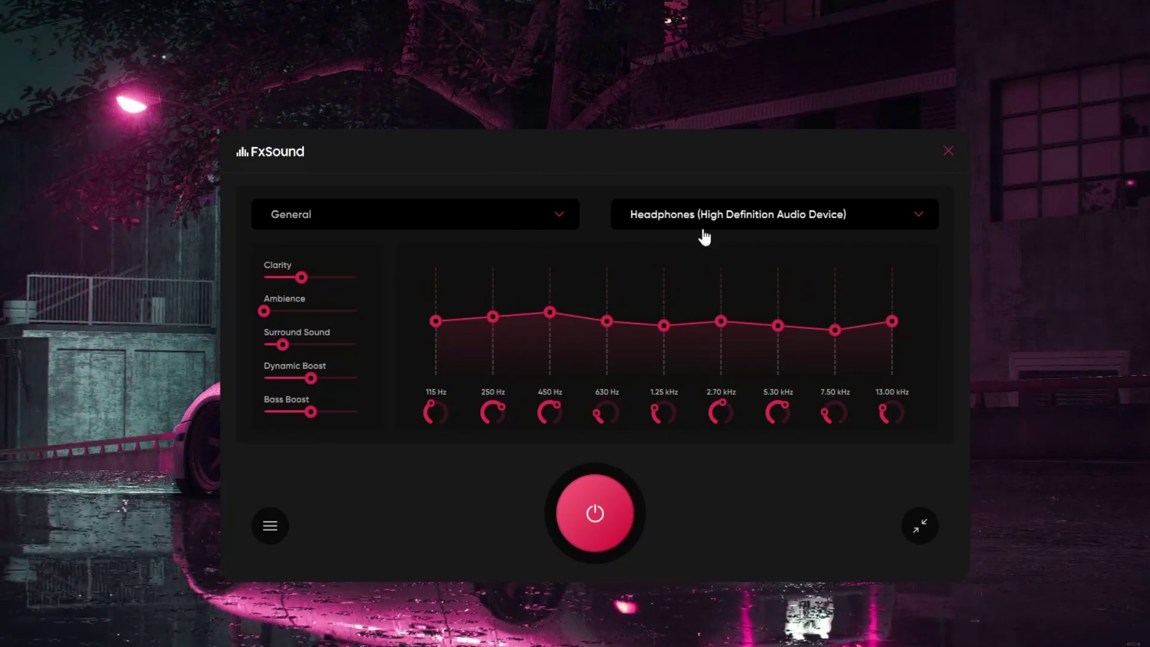
- Review the available sound presets and output devices in FxSound without changing either selection
{"action": "left_click", "coordinate": [545, 229]}
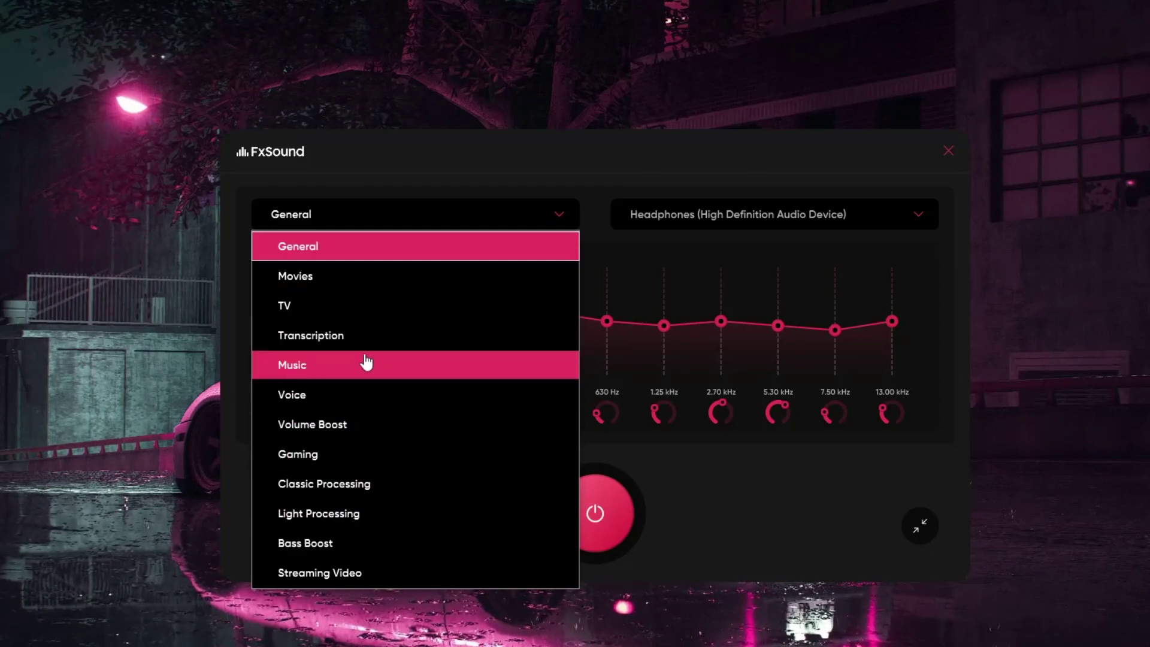
{"action": "left_click", "coordinate": [639, 261]}
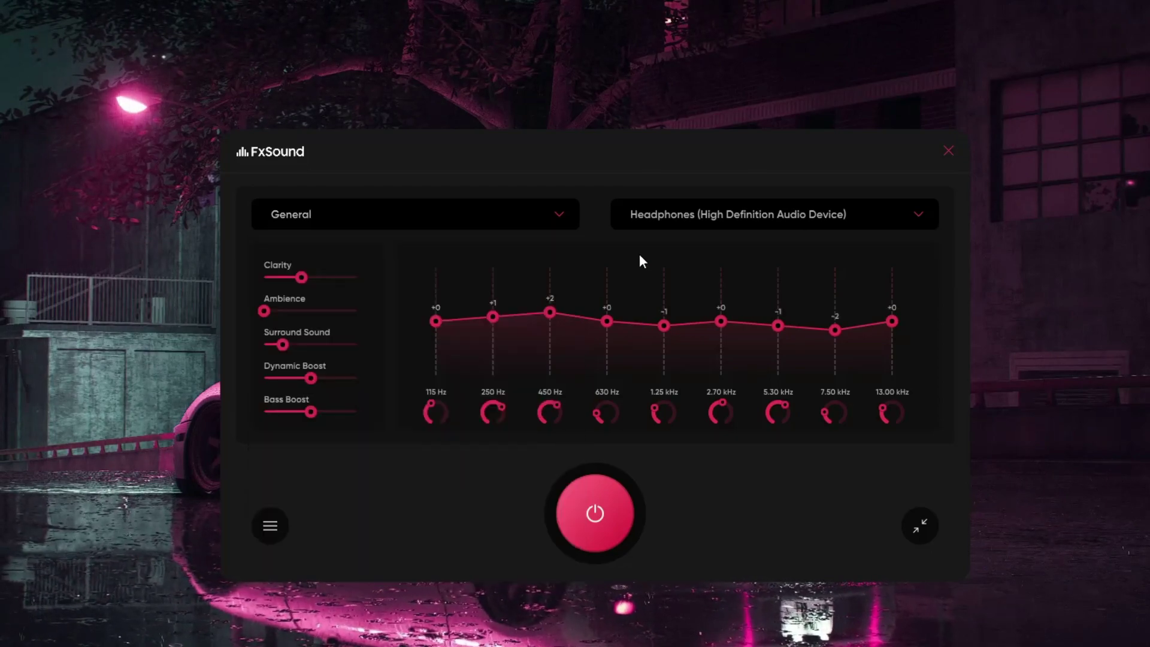
{"action": "left_click", "coordinate": [906, 217]}
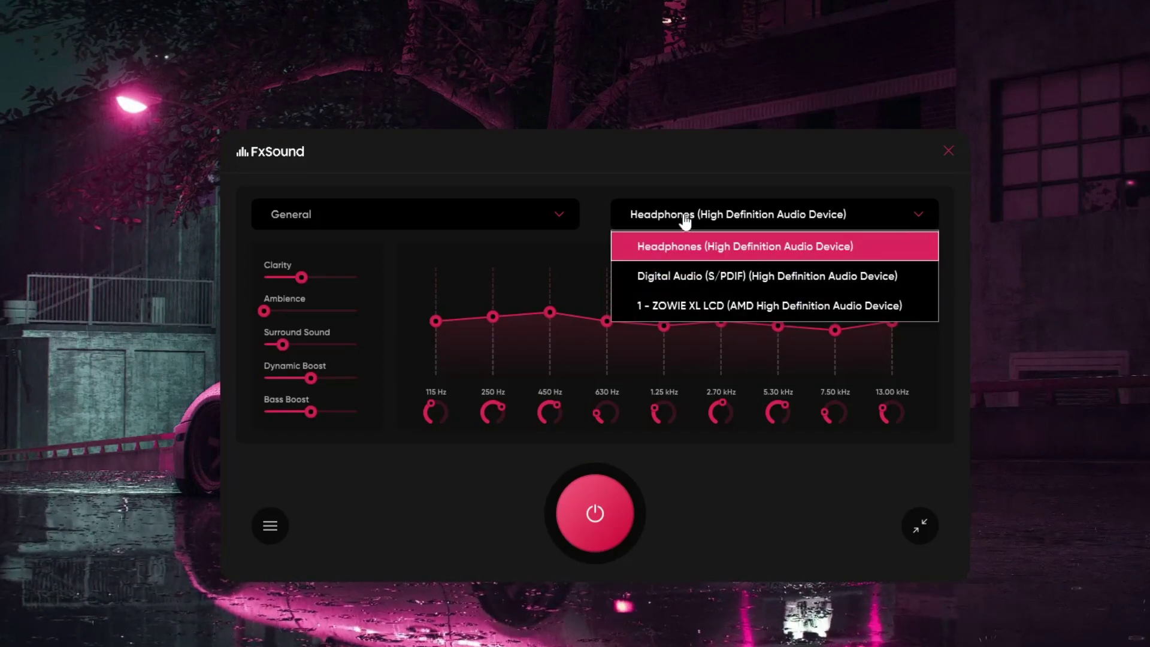
{"action": "left_click", "coordinate": [666, 174]}
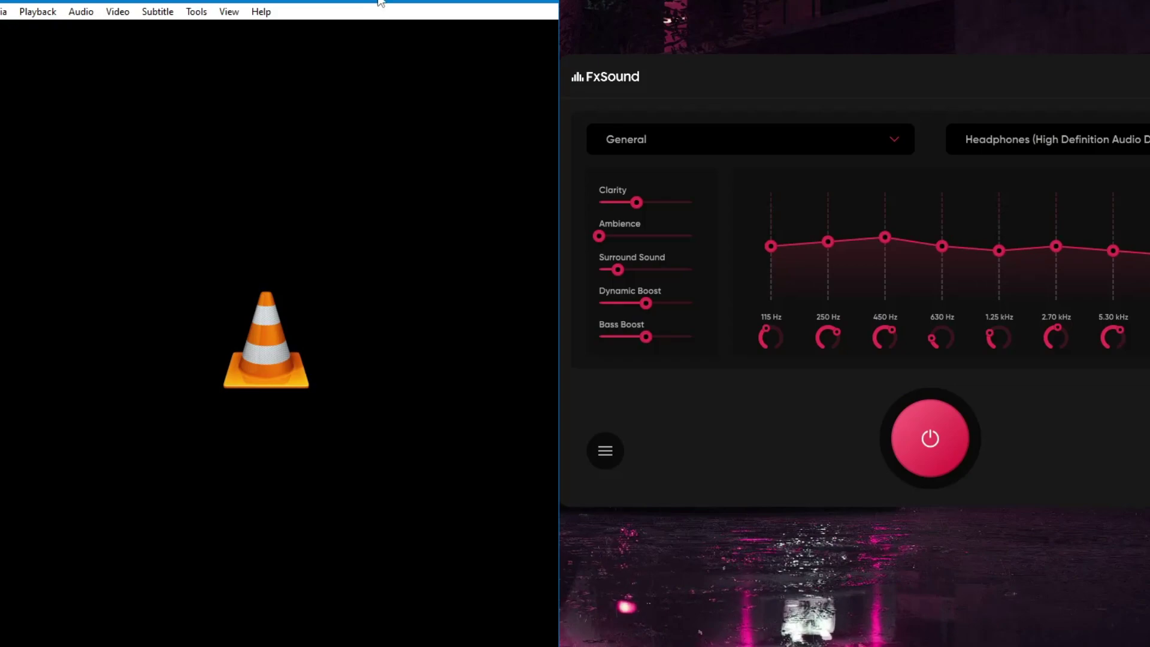
- Play the audio in VLC beside the FxSound window and compare the sound with FxSound turned off and on
{"action": "left_click_drag", "start_coordinate": [679, 73], "coordinate": [662, 66]}
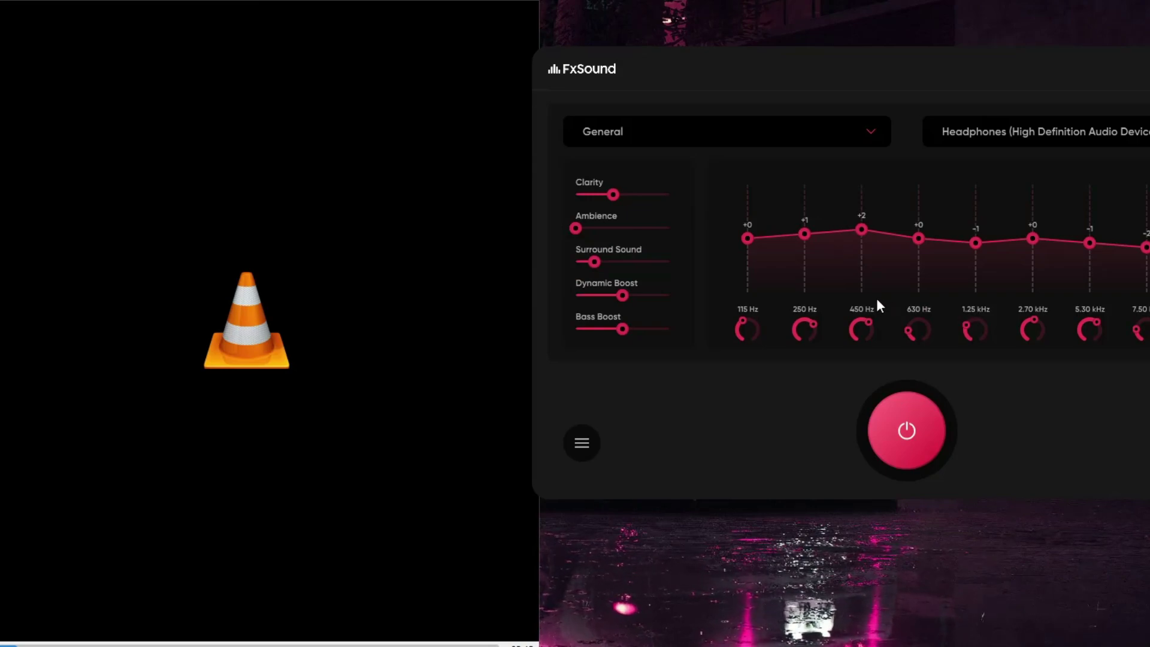
{"action": "left_click", "coordinate": [343, 375]}
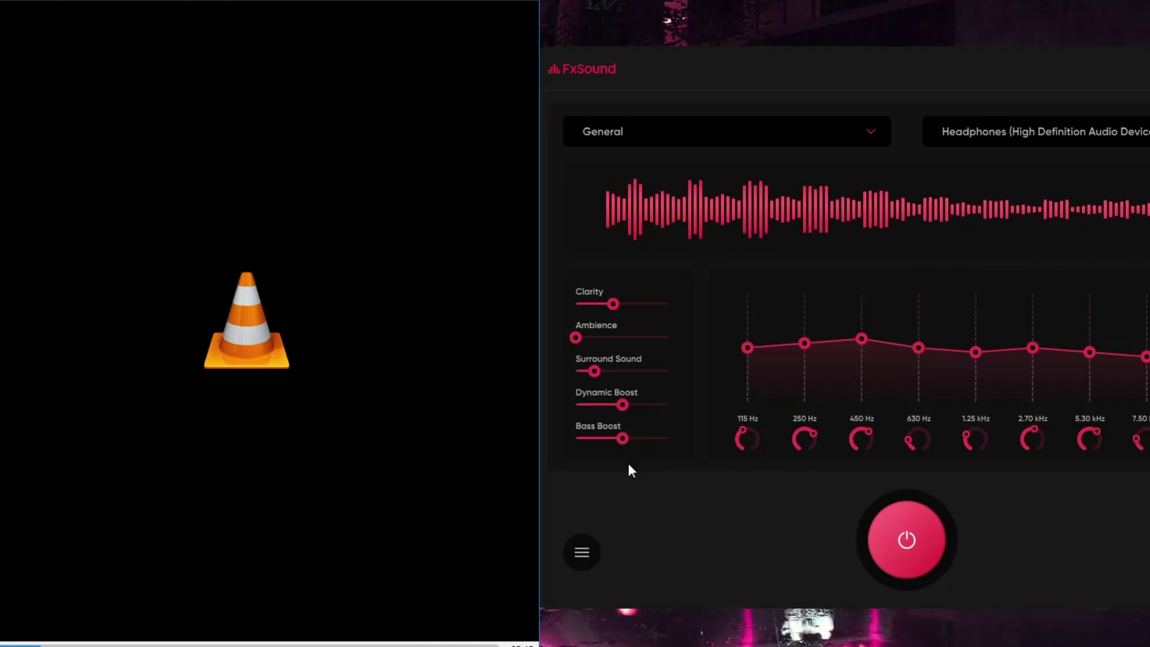
{"action": "left_click", "coordinate": [907, 538]}
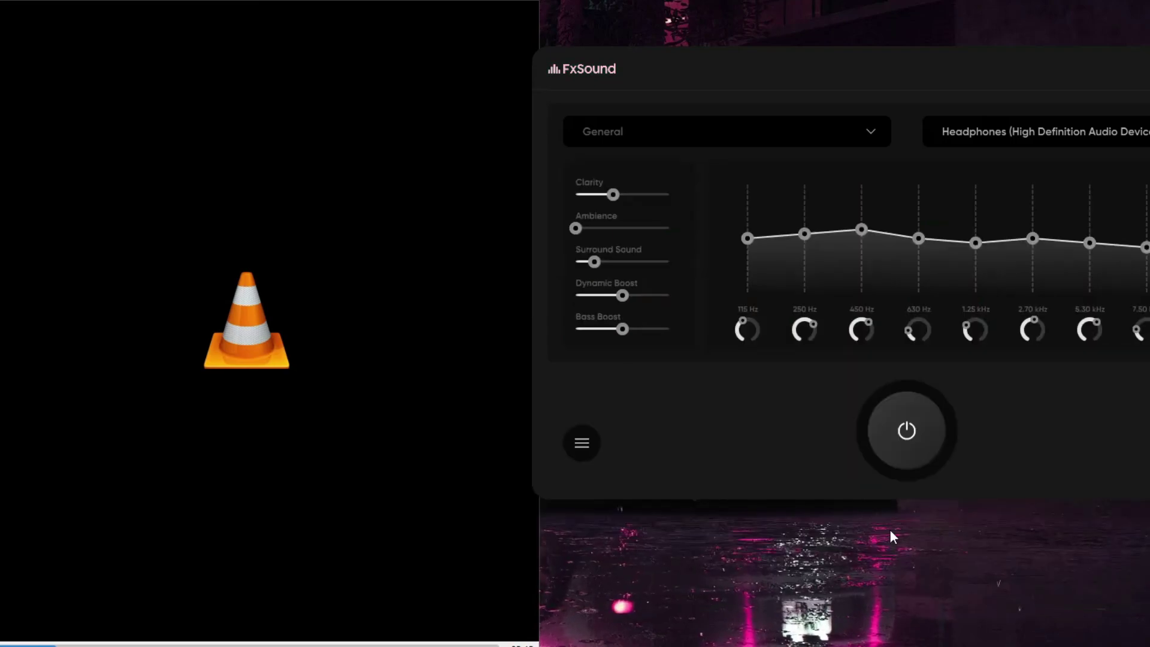
{"action": "left_click", "coordinate": [192, 594]}
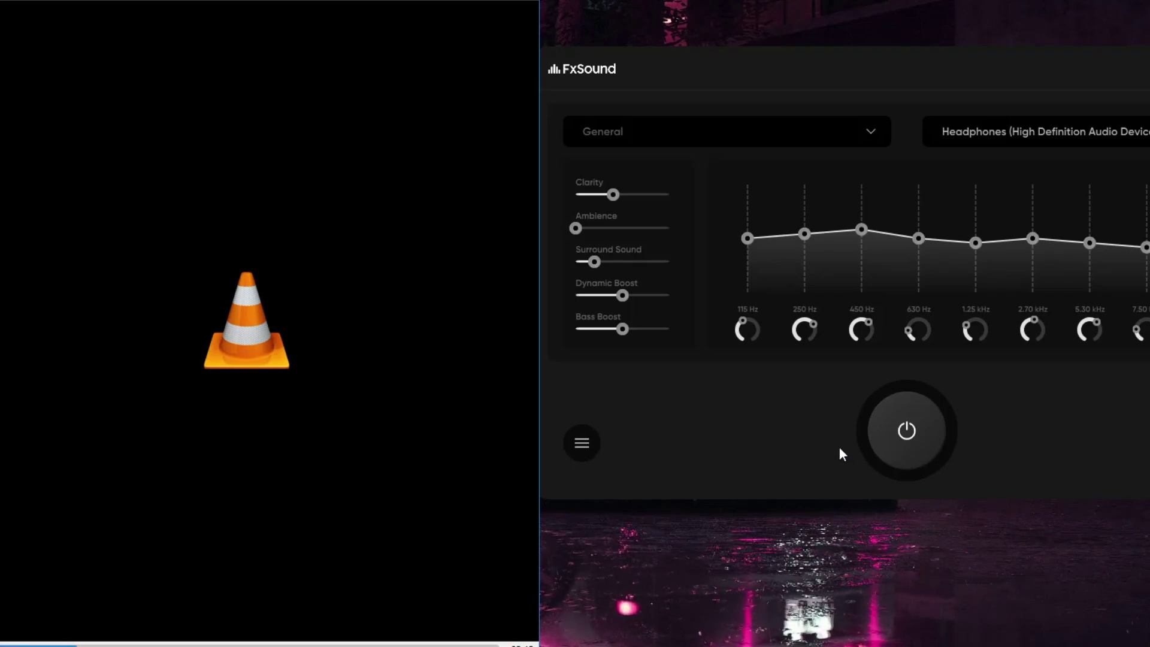
{"action": "left_click", "coordinate": [898, 435]}
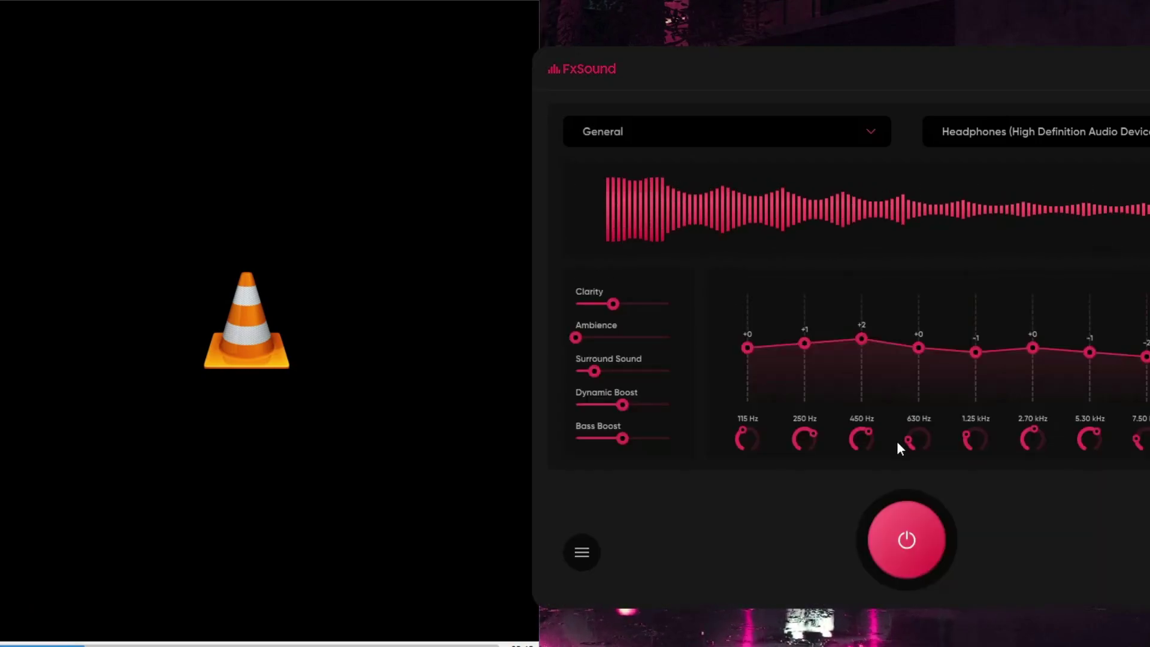
{"action": "left_click", "coordinate": [929, 554]}
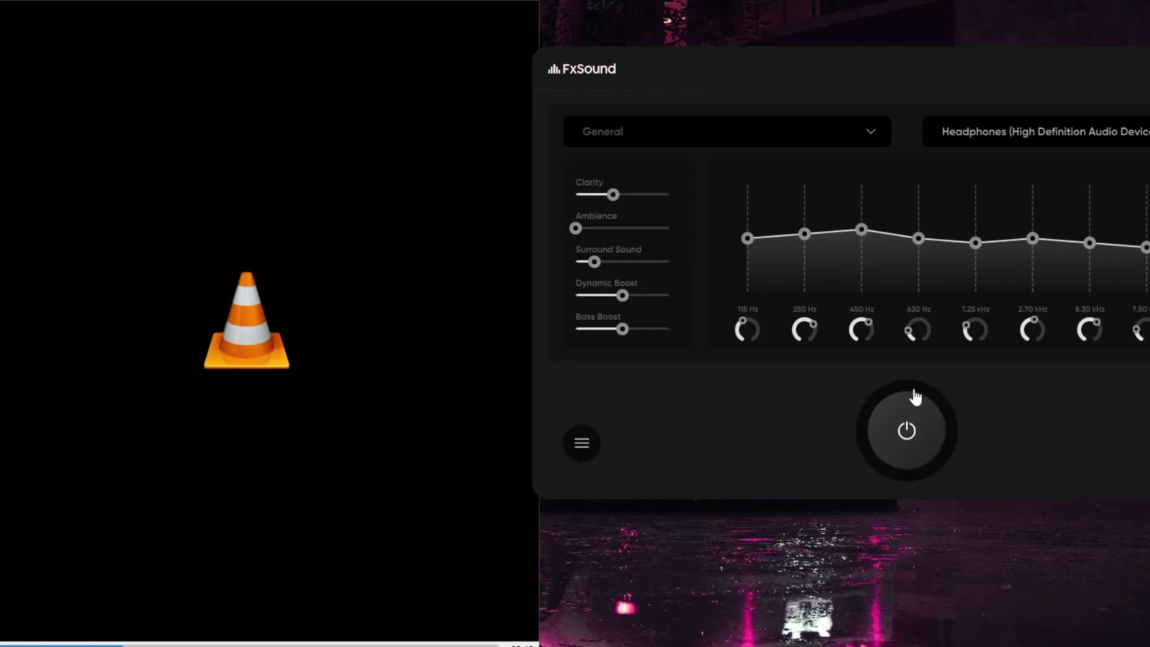
{"action": "left_click", "coordinate": [909, 419]}
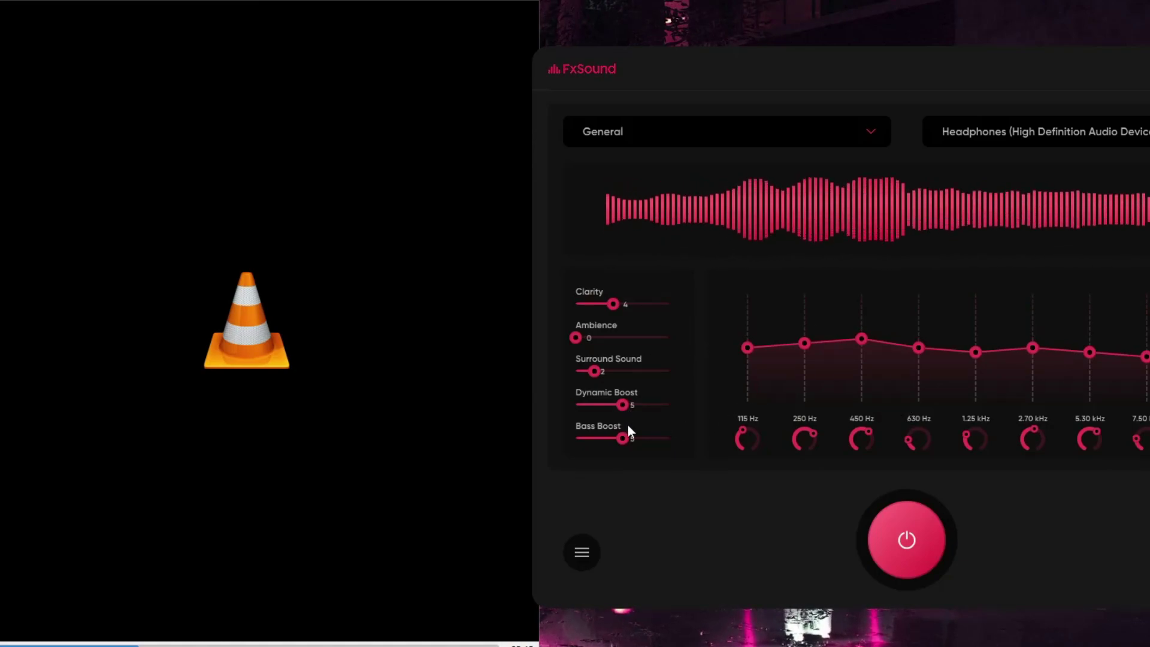
- Set Clarity to 7 and Bass Boost to 7, and raise the 115 Hz equalizer band to +3
{"action": "left_click_drag", "start_coordinate": [627, 447], "coordinate": [642, 452]}
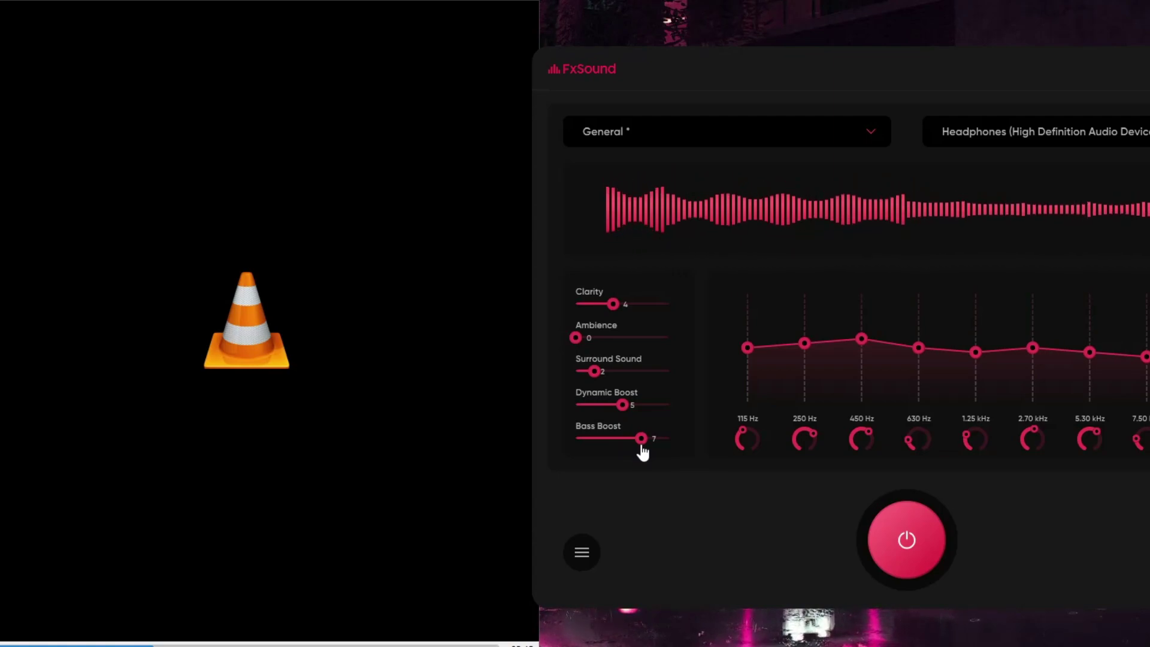
{"action": "left_click_drag", "start_coordinate": [642, 453], "coordinate": [650, 456]}
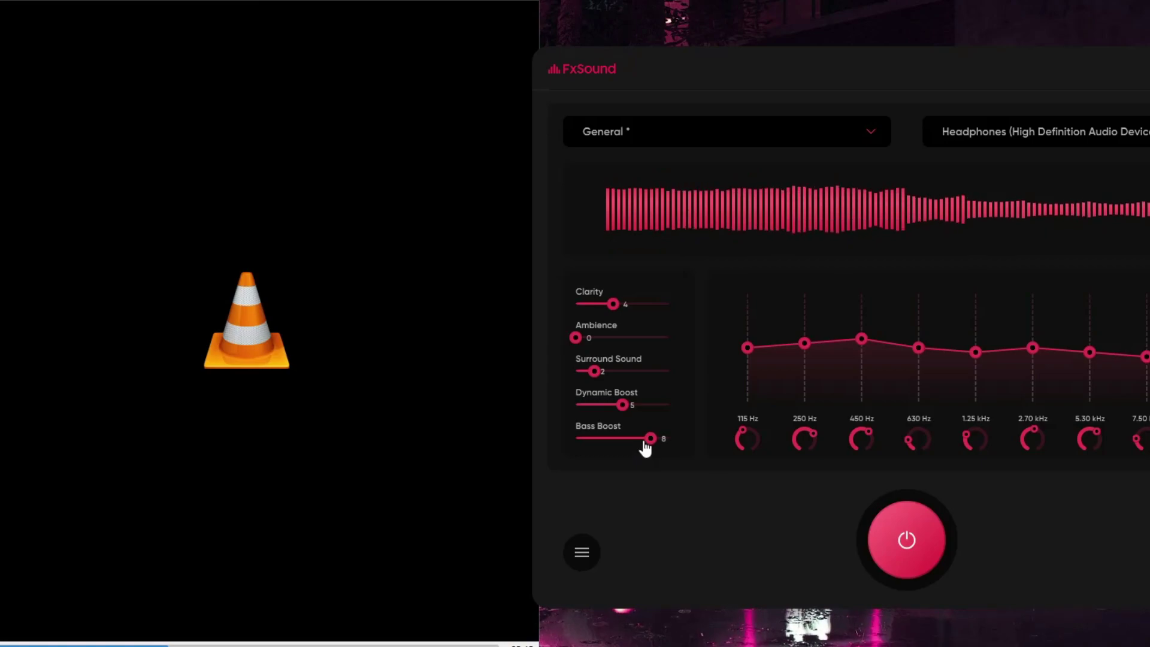
{"action": "left_click_drag", "start_coordinate": [613, 303], "coordinate": [643, 321]}
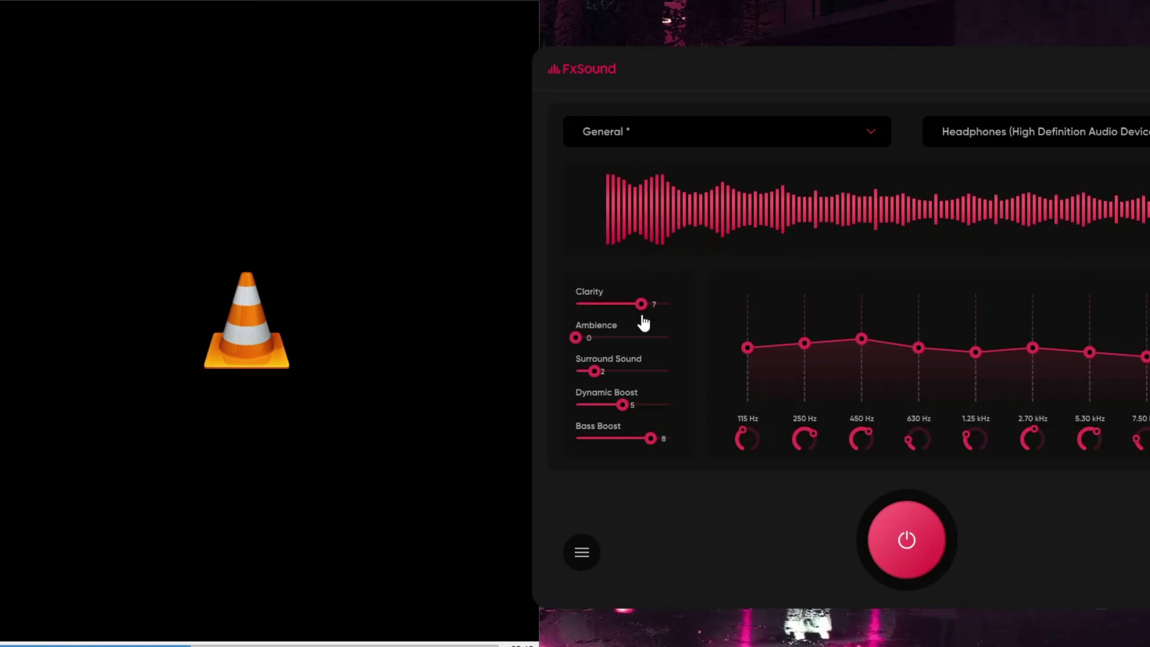
{"action": "left_click_drag", "start_coordinate": [655, 439], "coordinate": [662, 442]}
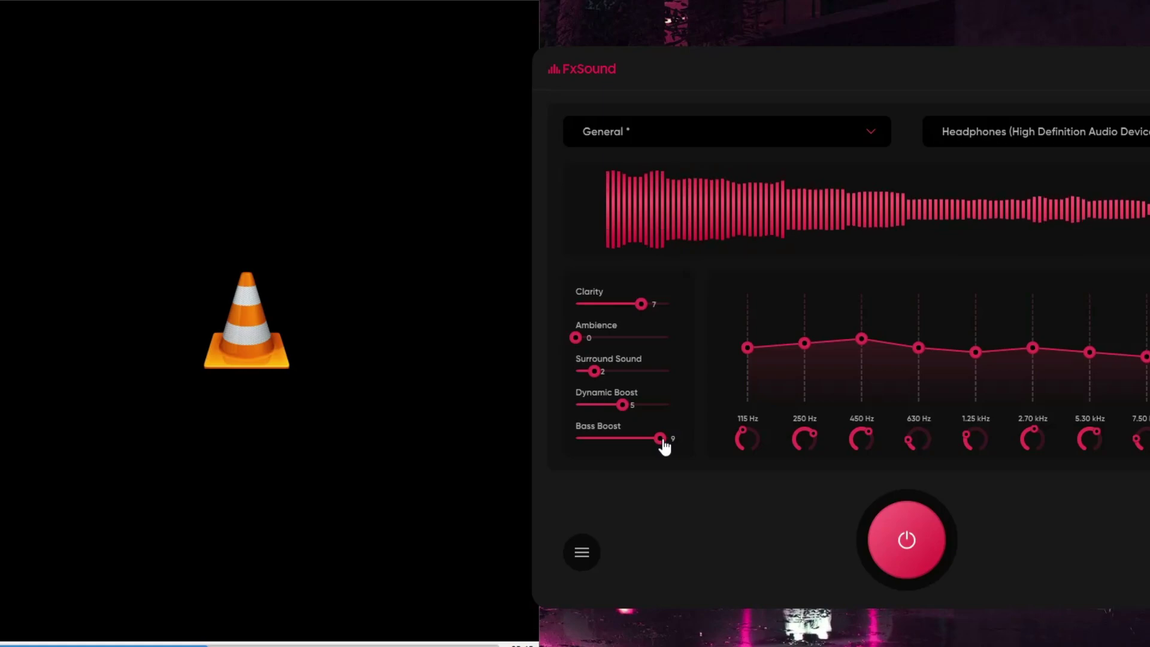
{"action": "mouse_move", "coordinate": [641, 310]}
{"action": "left_mouse_down"}
{"action": "mouse_move", "coordinate": [653, 315]}
{"action": "mouse_move", "coordinate": [628, 323]}
{"action": "mouse_move", "coordinate": [645, 330]}
{"action": "left_mouse_up"}
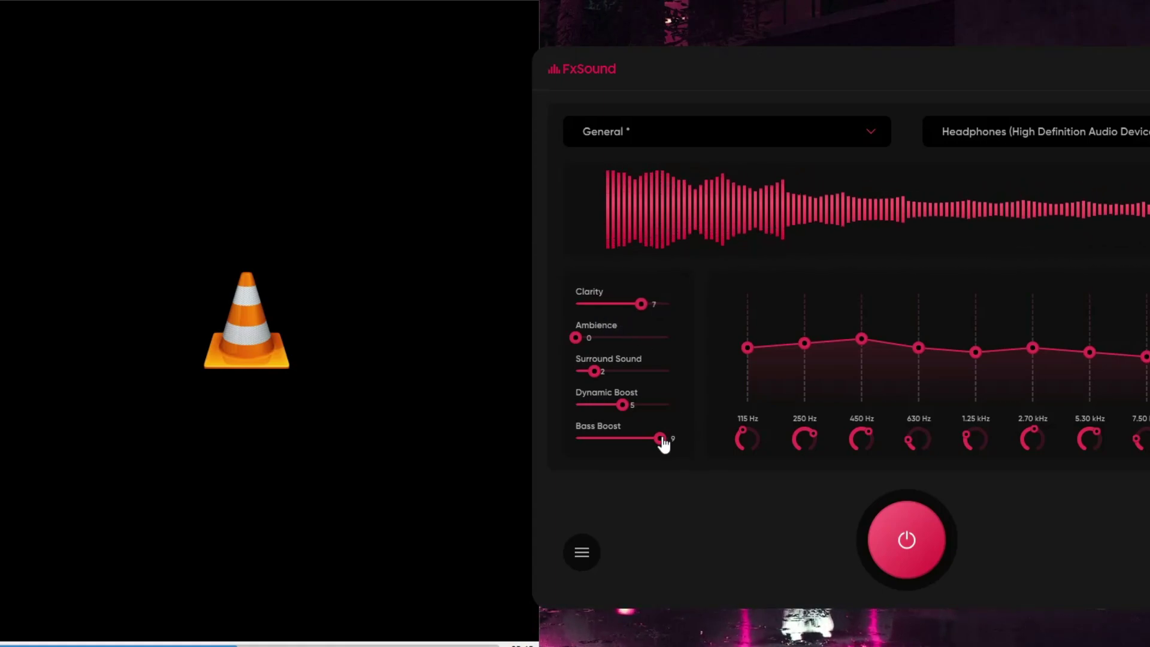
{"action": "left_click_drag", "start_coordinate": [651, 448], "coordinate": [642, 447]}
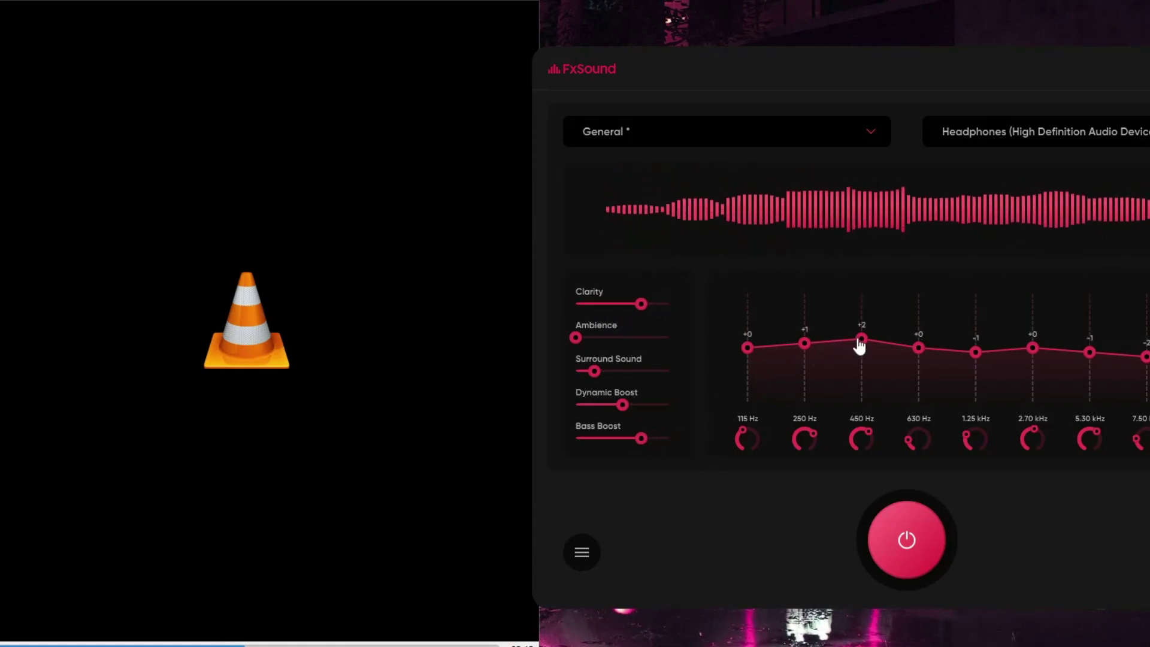
{"action": "left_click_drag", "start_coordinate": [748, 356], "coordinate": [751, 345]}
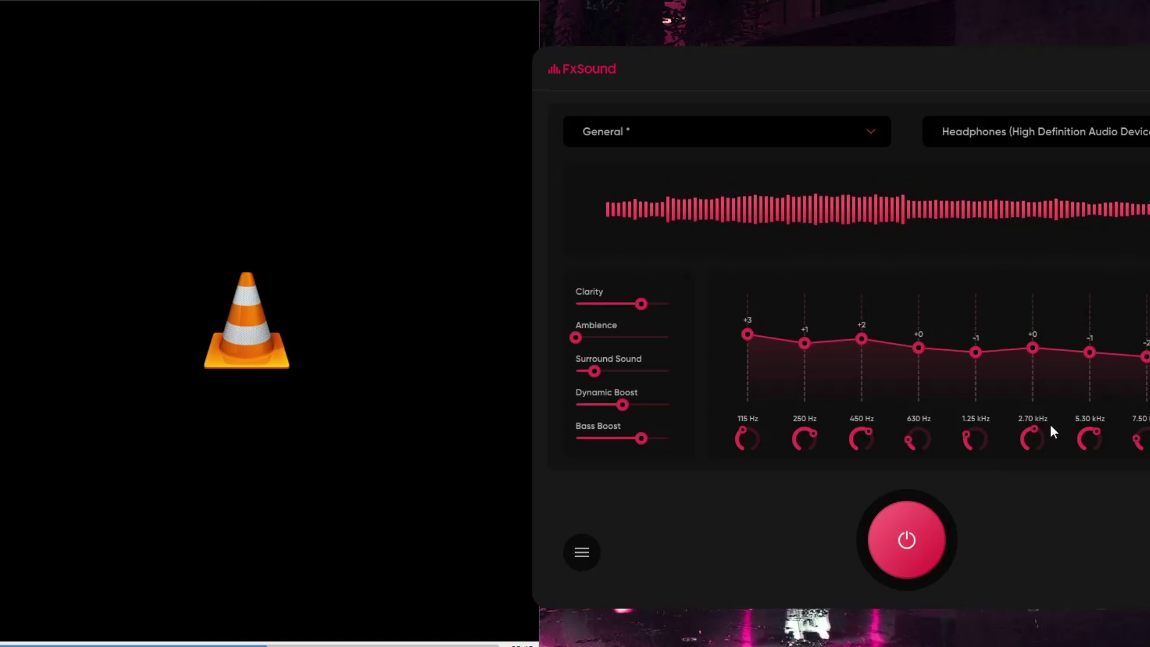
- Compare the adjusted sound by switching FxSound off and on, leave it off and pause the VLC playback
{"action": "left_click", "coordinate": [920, 548]}
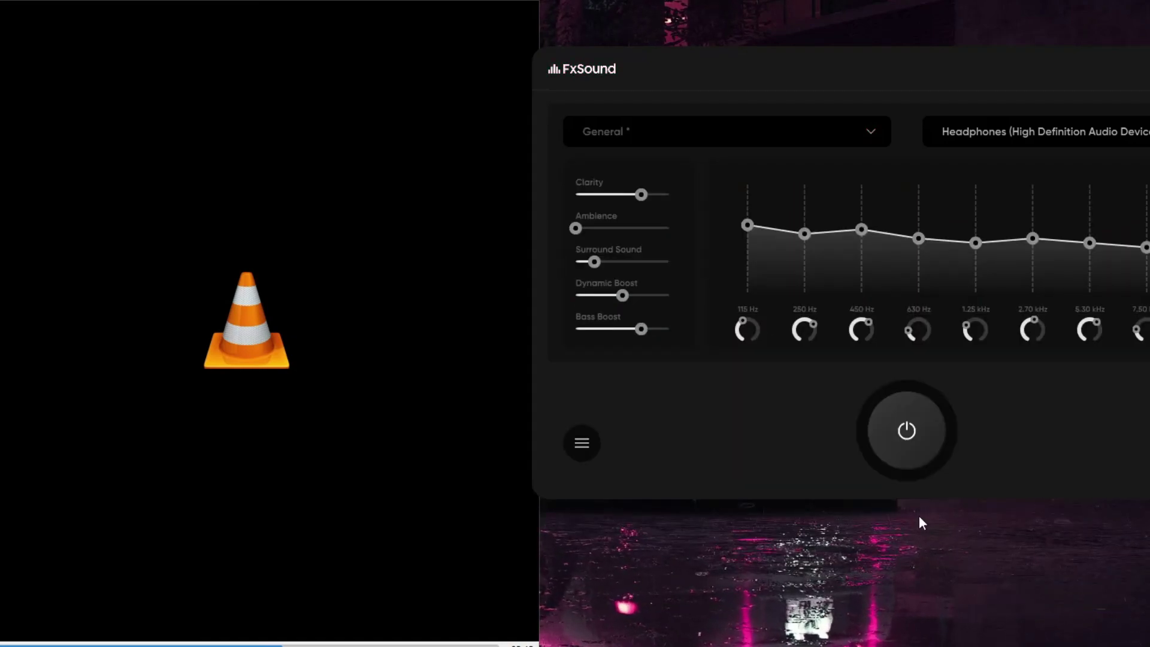
{"action": "left_click", "coordinate": [919, 445]}
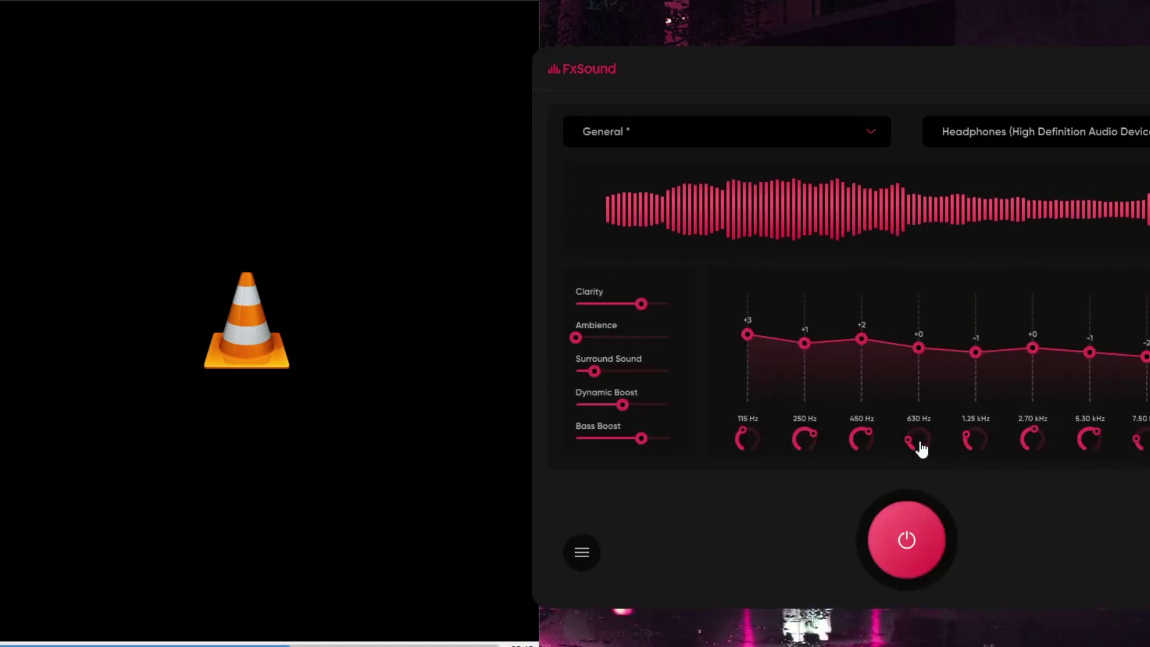
{"action": "mouse_move", "coordinate": [921, 448]}
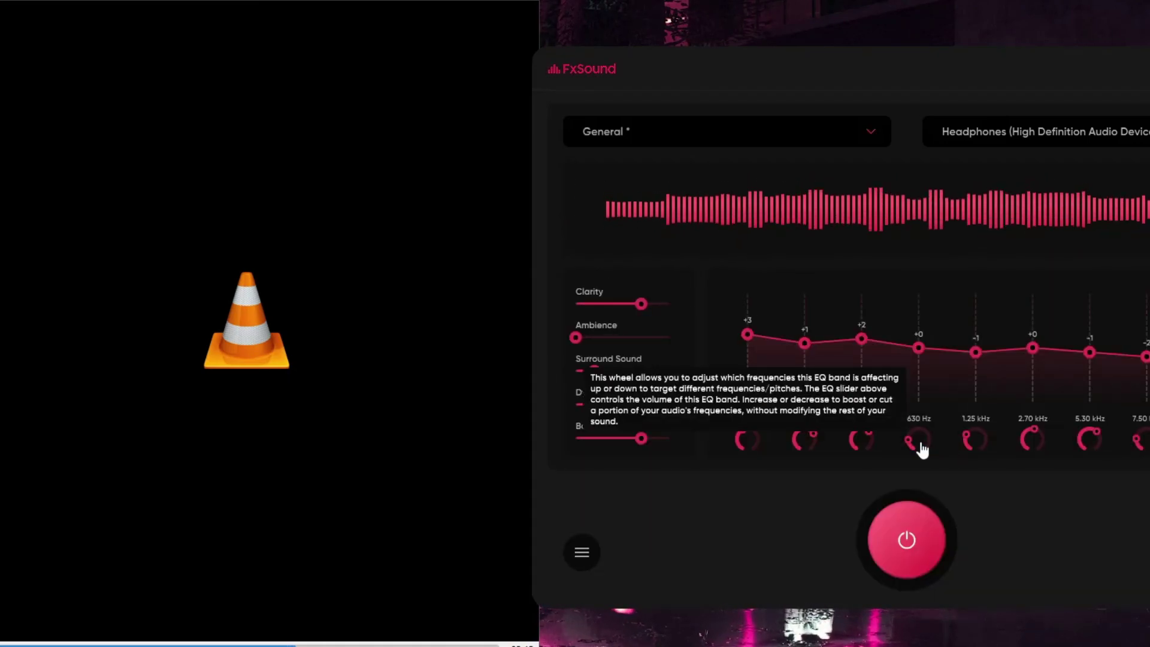
{"action": "left_click", "coordinate": [908, 541]}
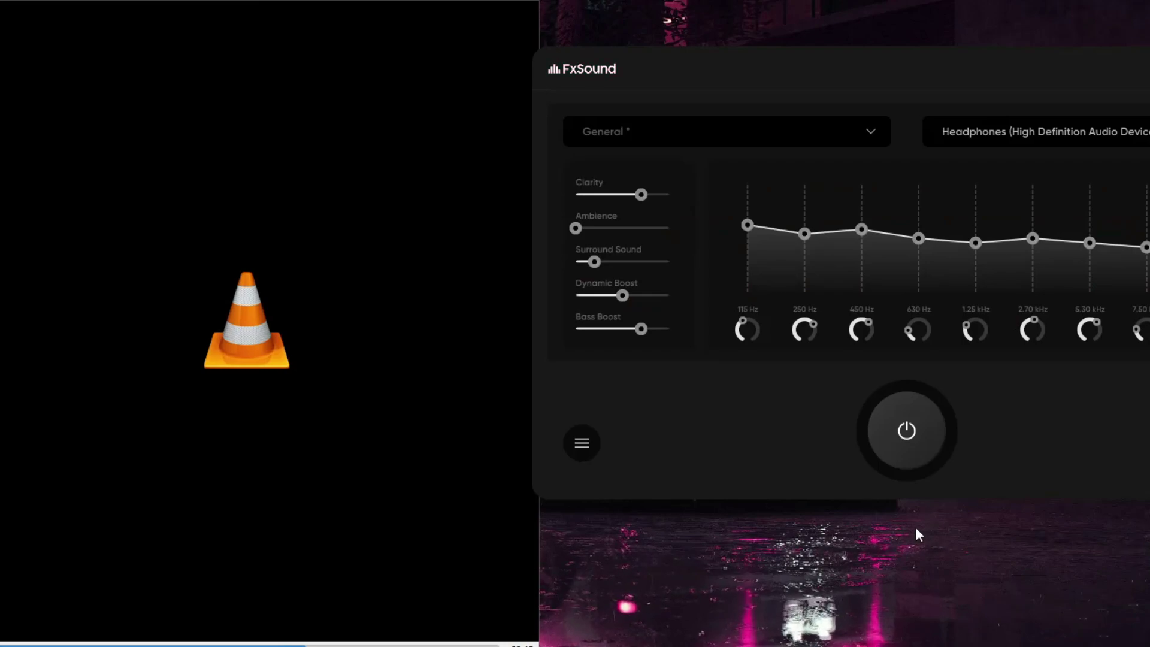
{"action": "left_click", "coordinate": [908, 432]}
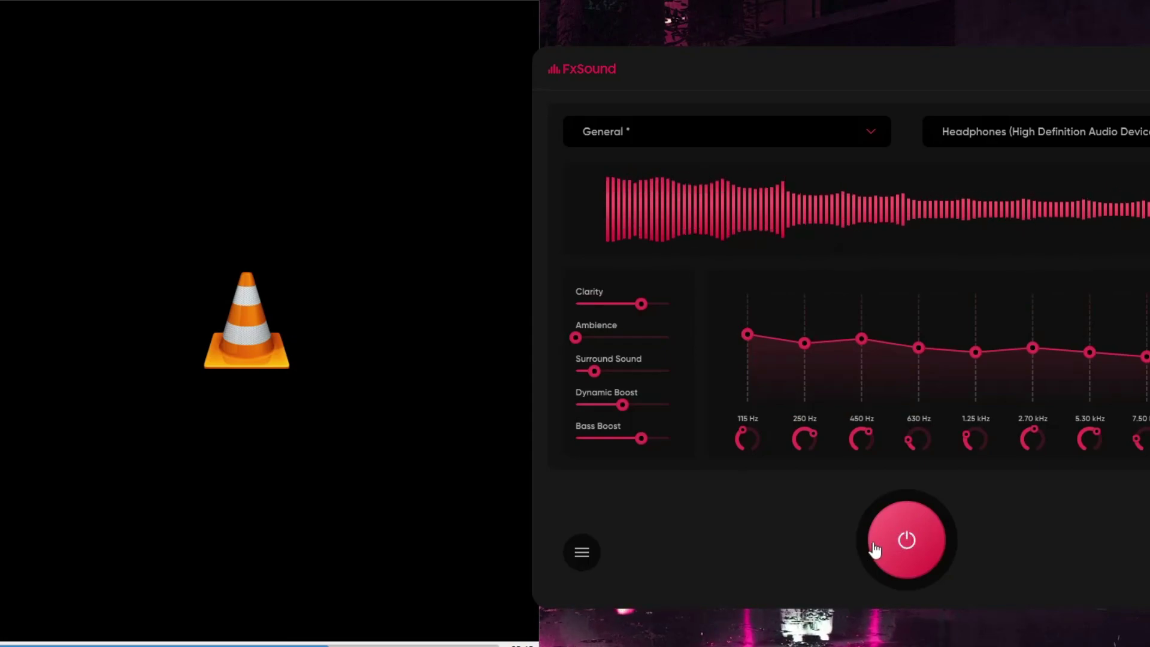
{"action": "left_click", "coordinate": [907, 540]}
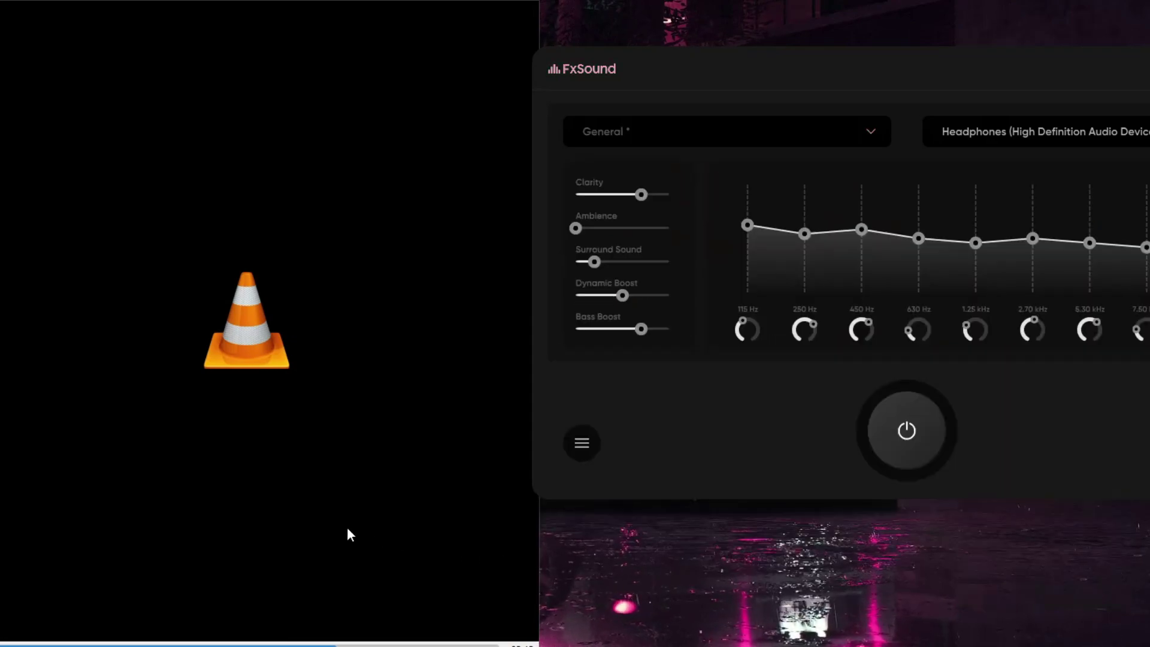
{"action": "left_click", "coordinate": [51, 621]}
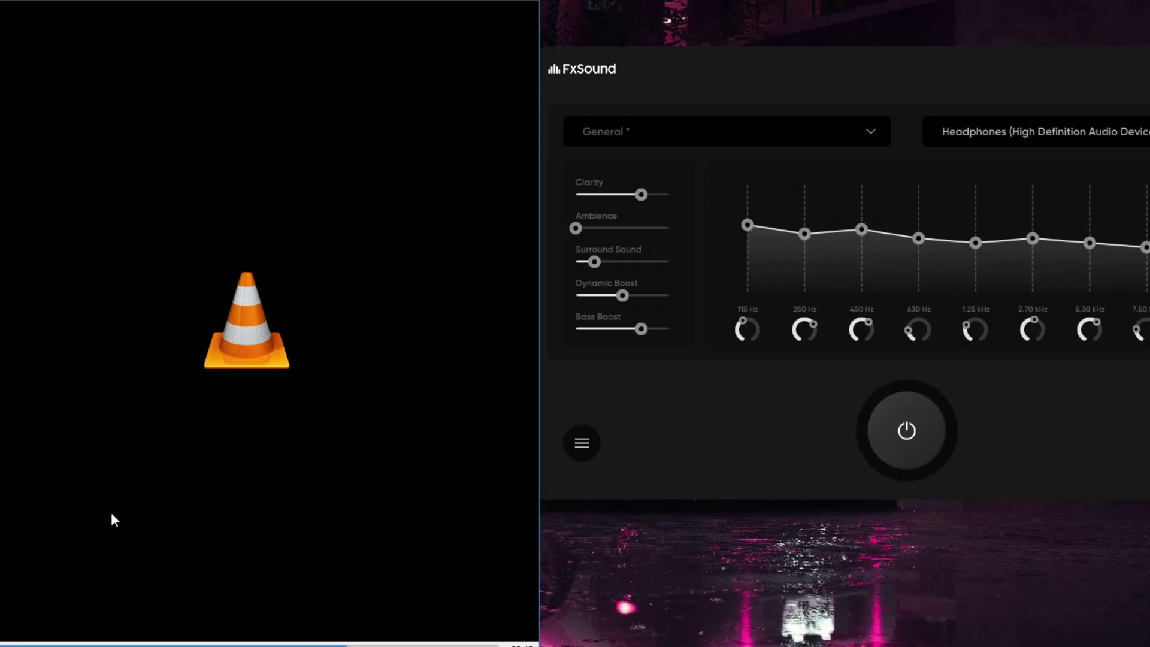